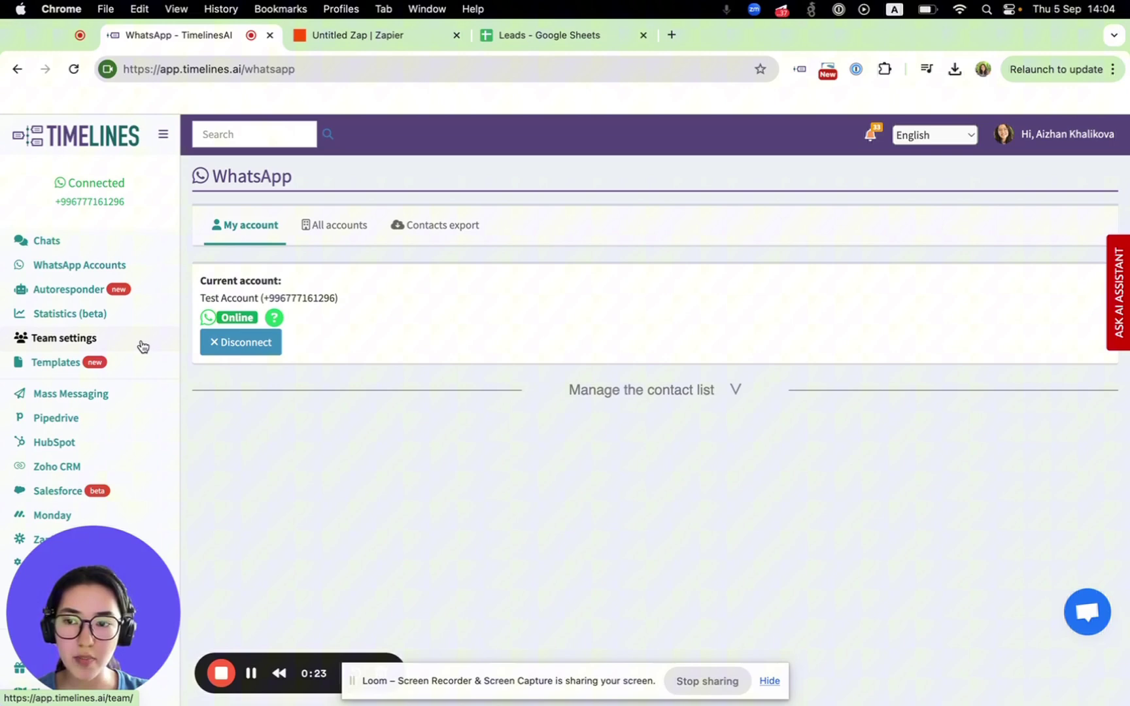
Scroll down the TimelinesAI WhatsApp page to reach the Zapier entry in the sidebar.
scroll(62, 386, "down", 1)
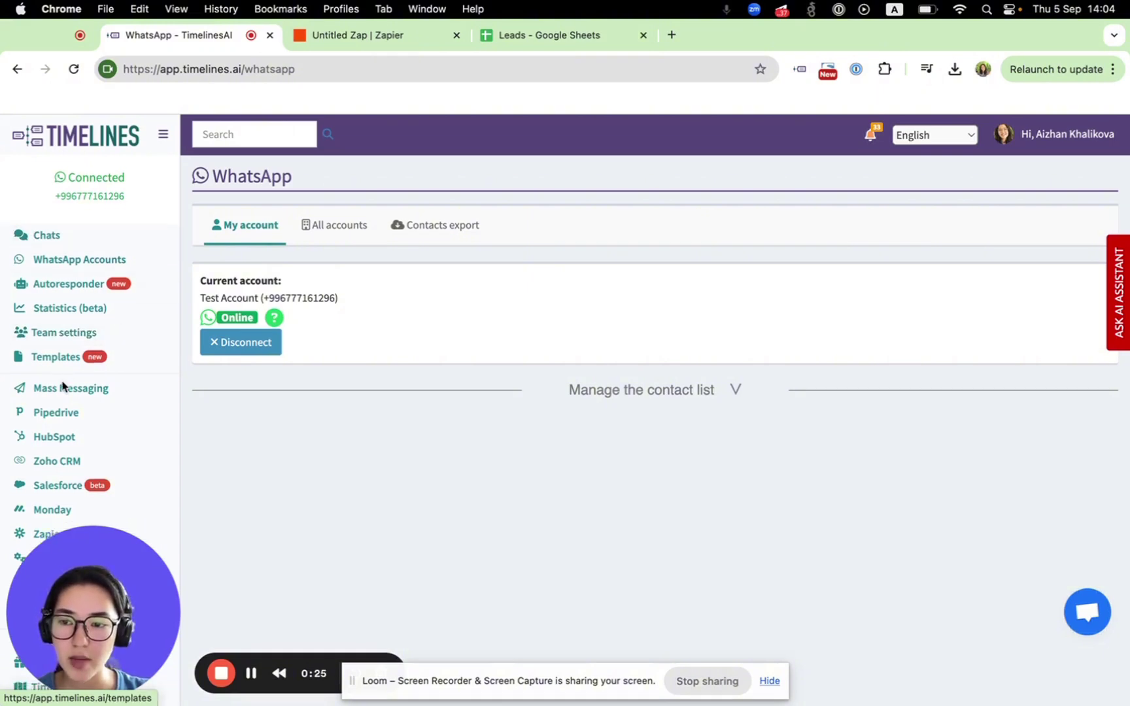
scroll(62, 386, "down", 2)
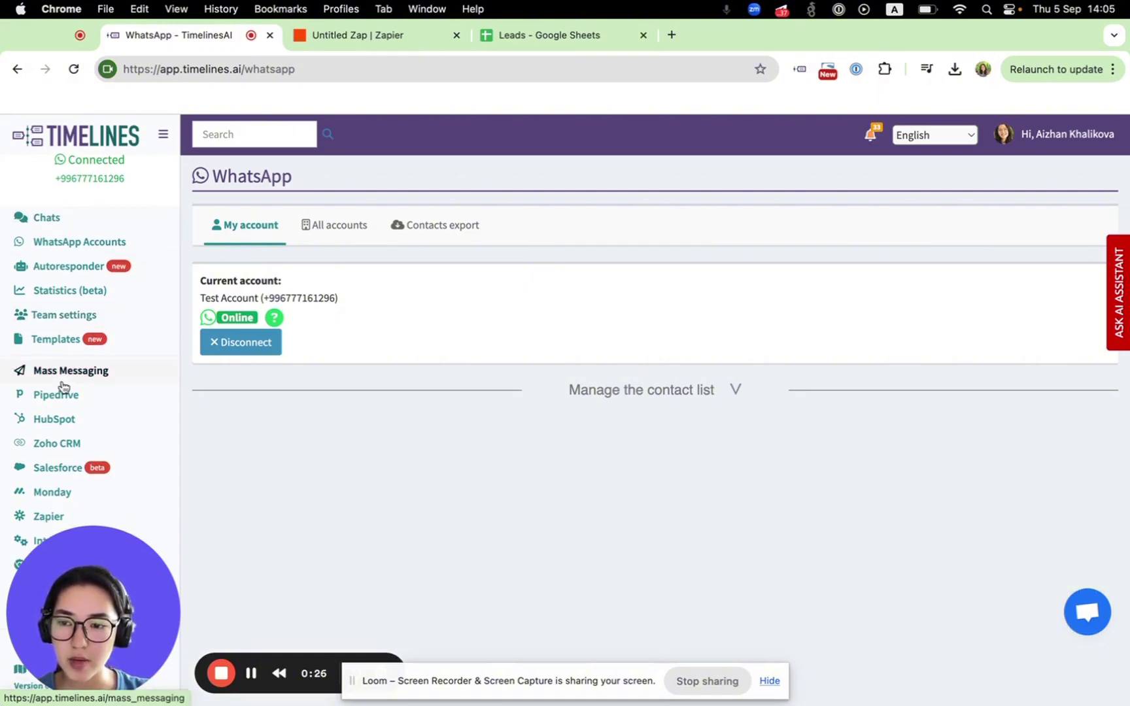
Copy the TimelinesAI Zapier API token and return to the Untitled Zap tab.
left_click(41, 521)
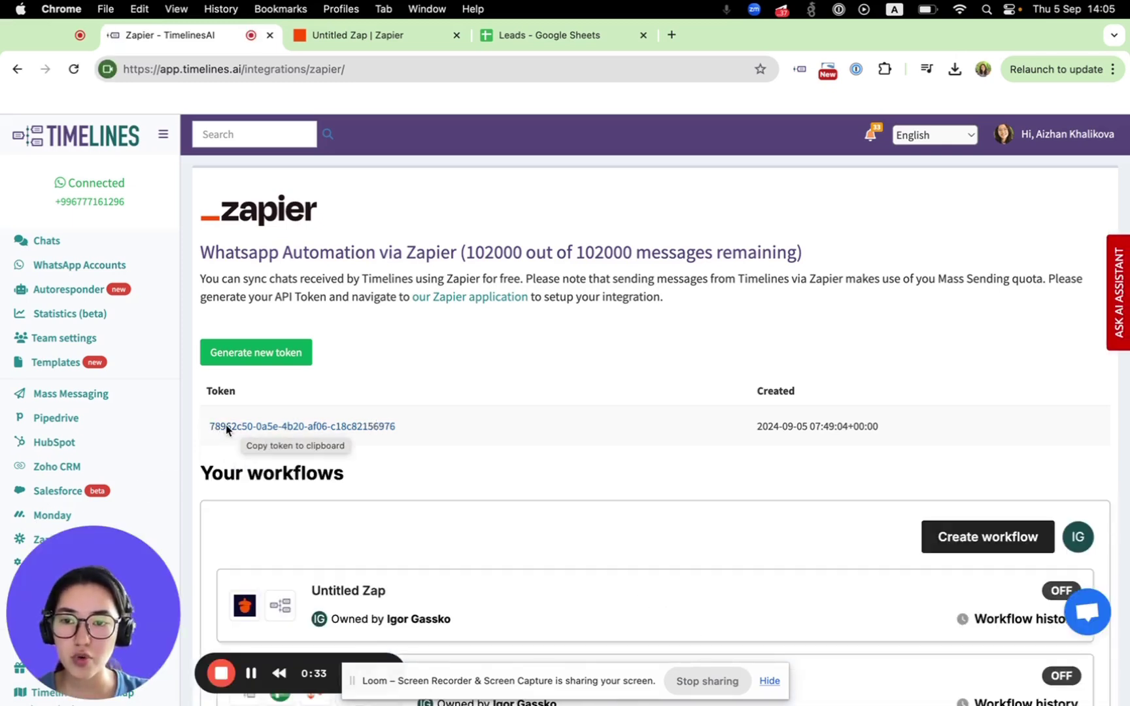
left_click(275, 429)
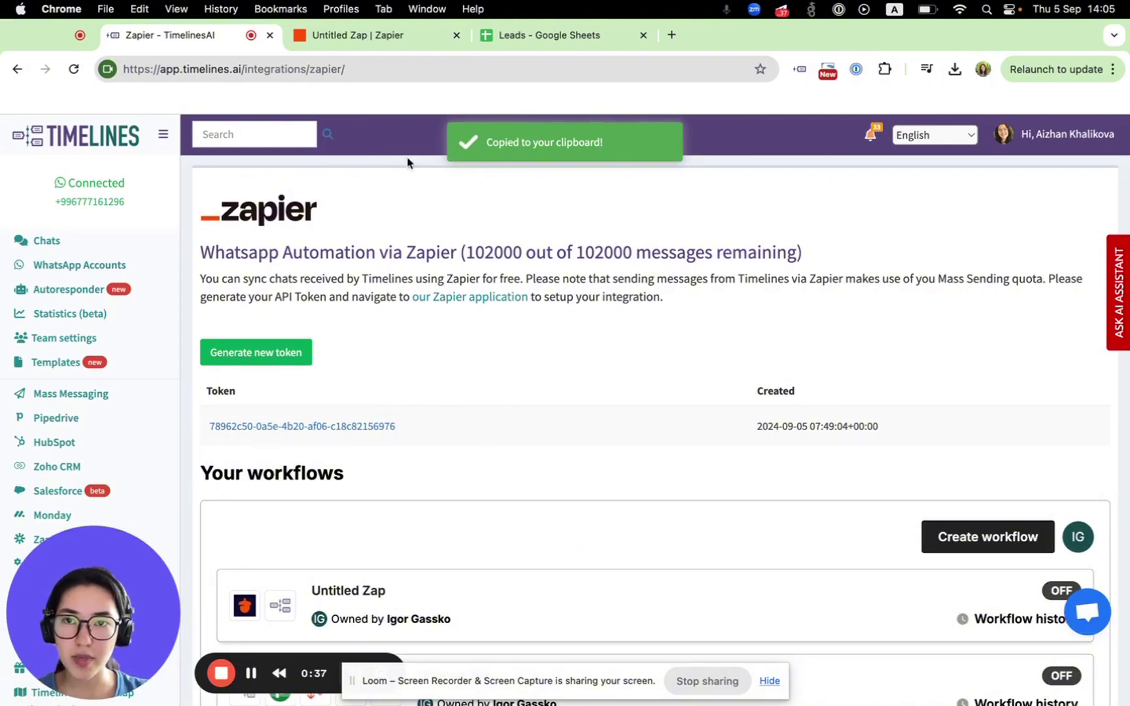
left_click(377, 44)
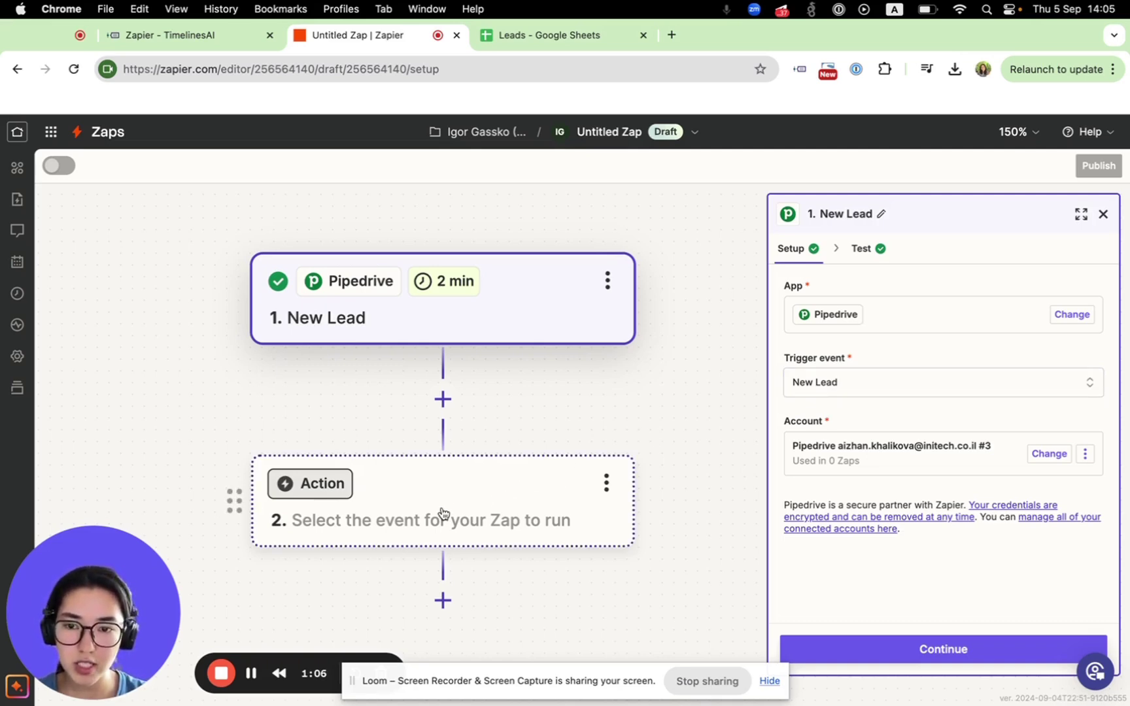
Choose TimelinesAI as the action app and pick the Send Message to New Chat event.
left_click(330, 491)
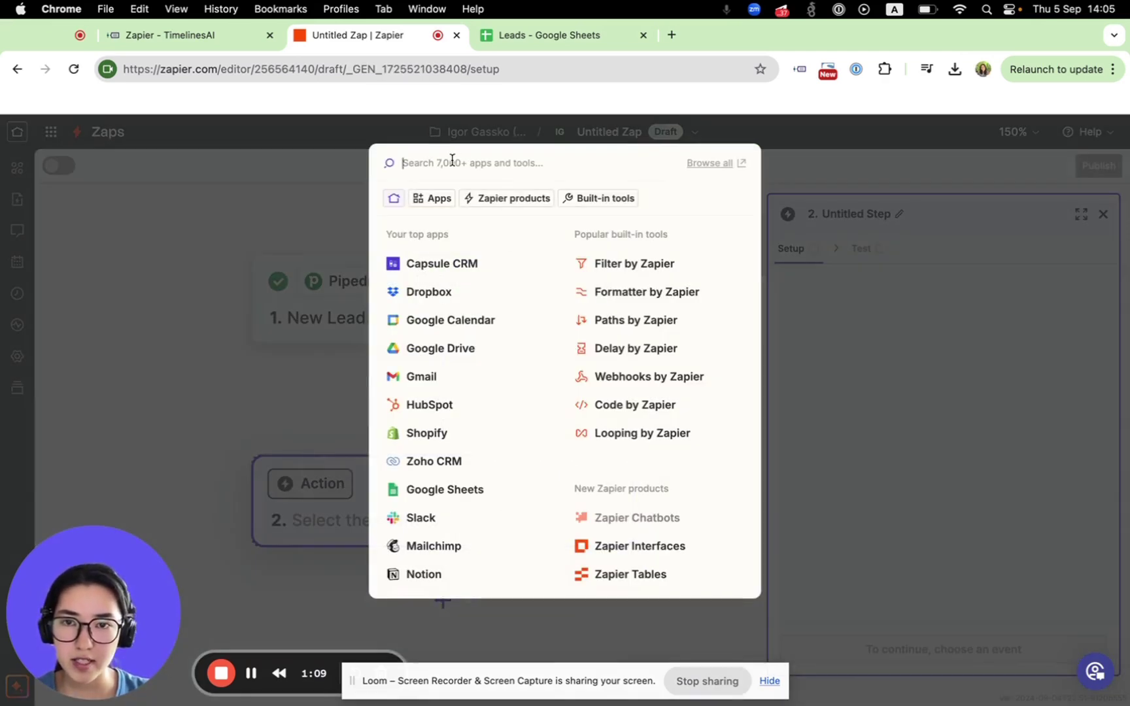
type("Timelin")
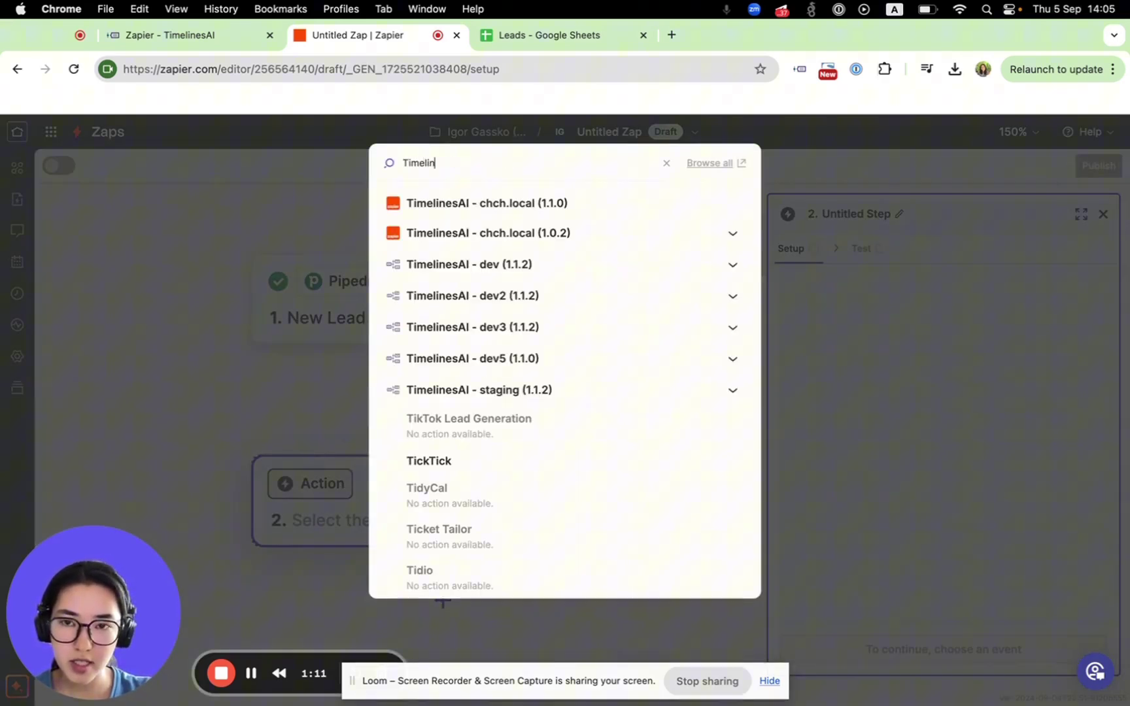
type("esAI")
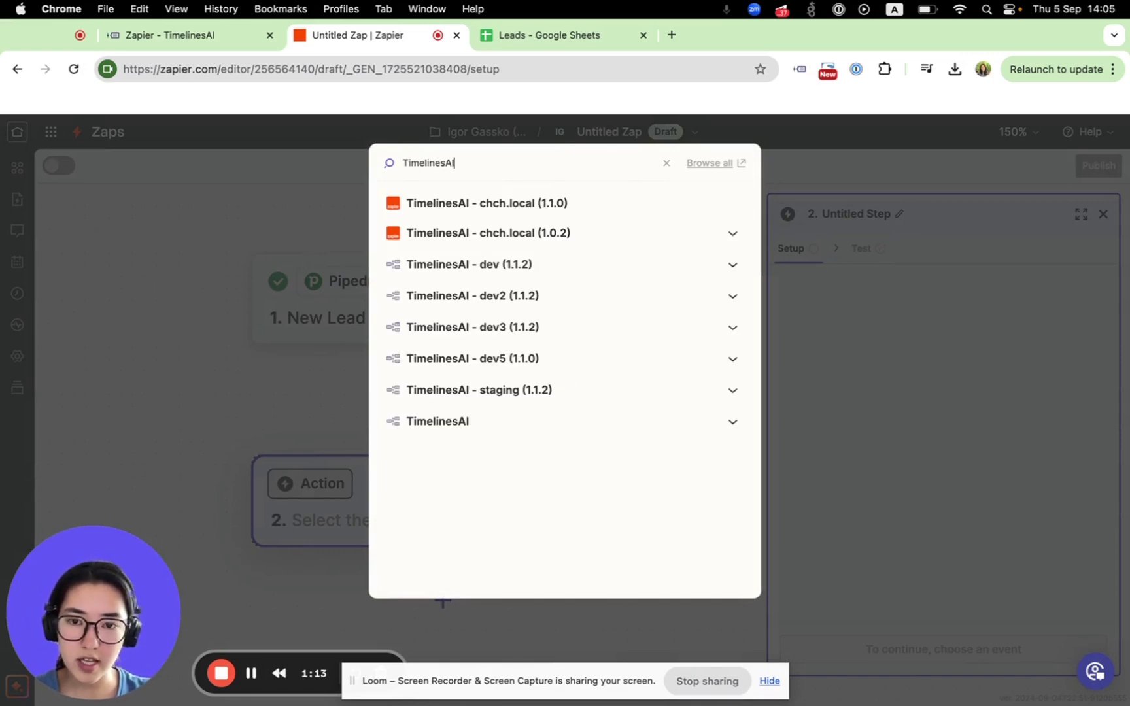
left_click(423, 425)
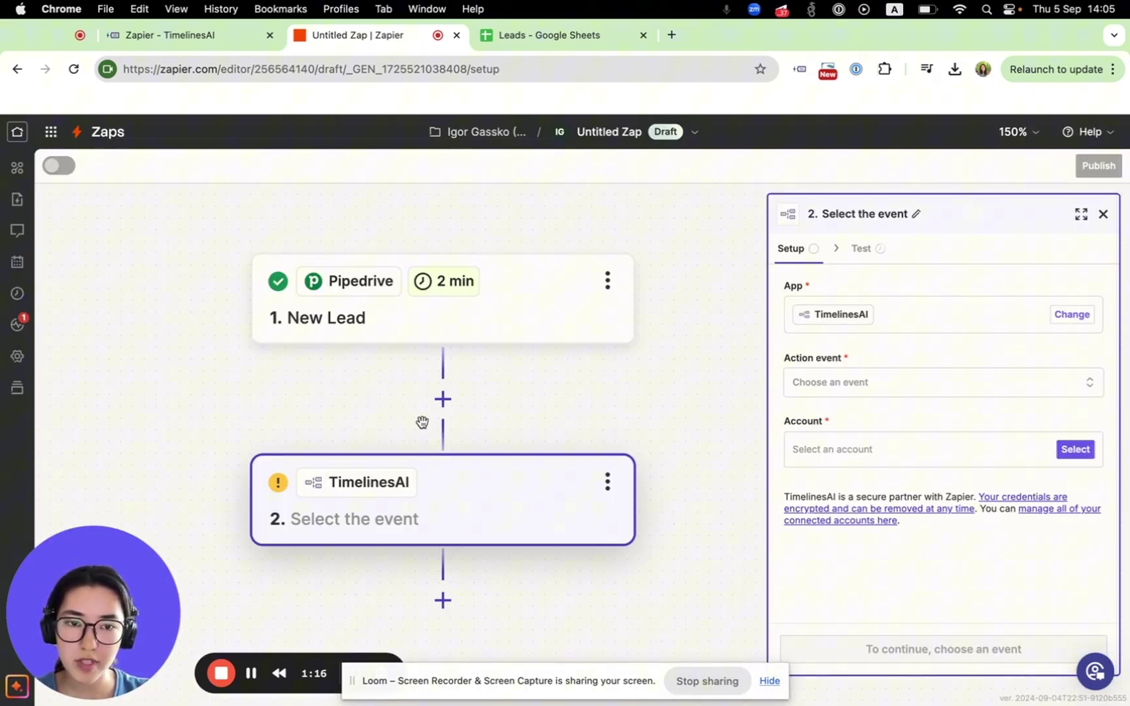
left_click(821, 389)
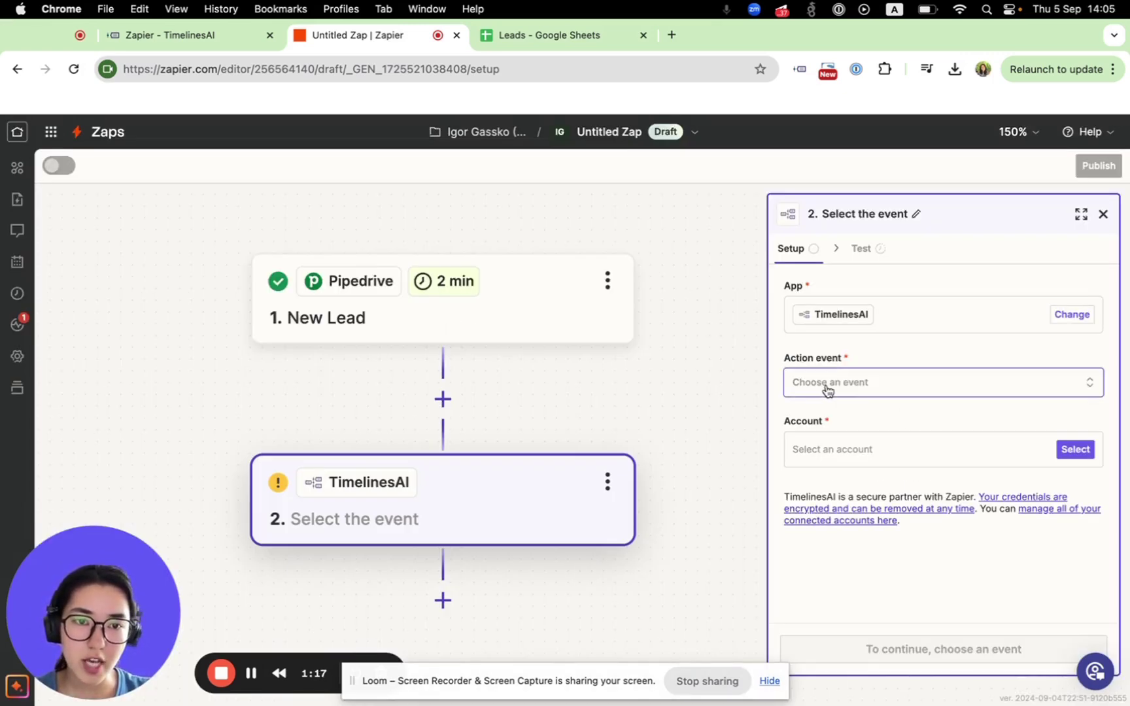
scroll(647, 557, "down", 2)
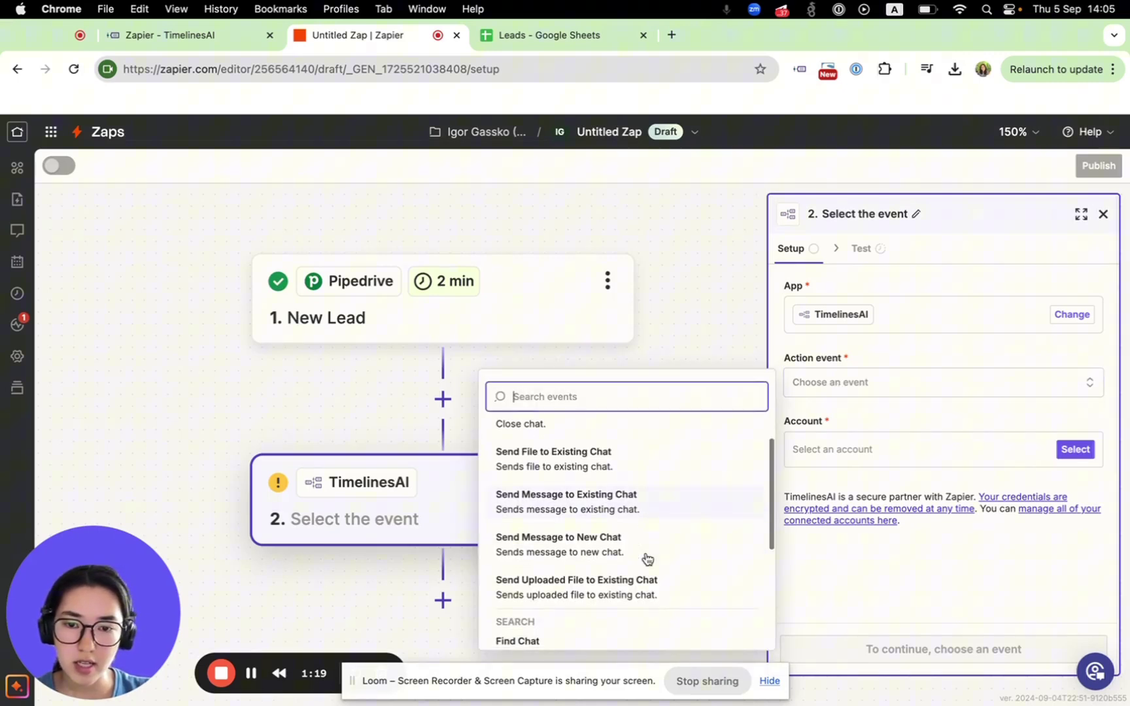
left_click(558, 550)
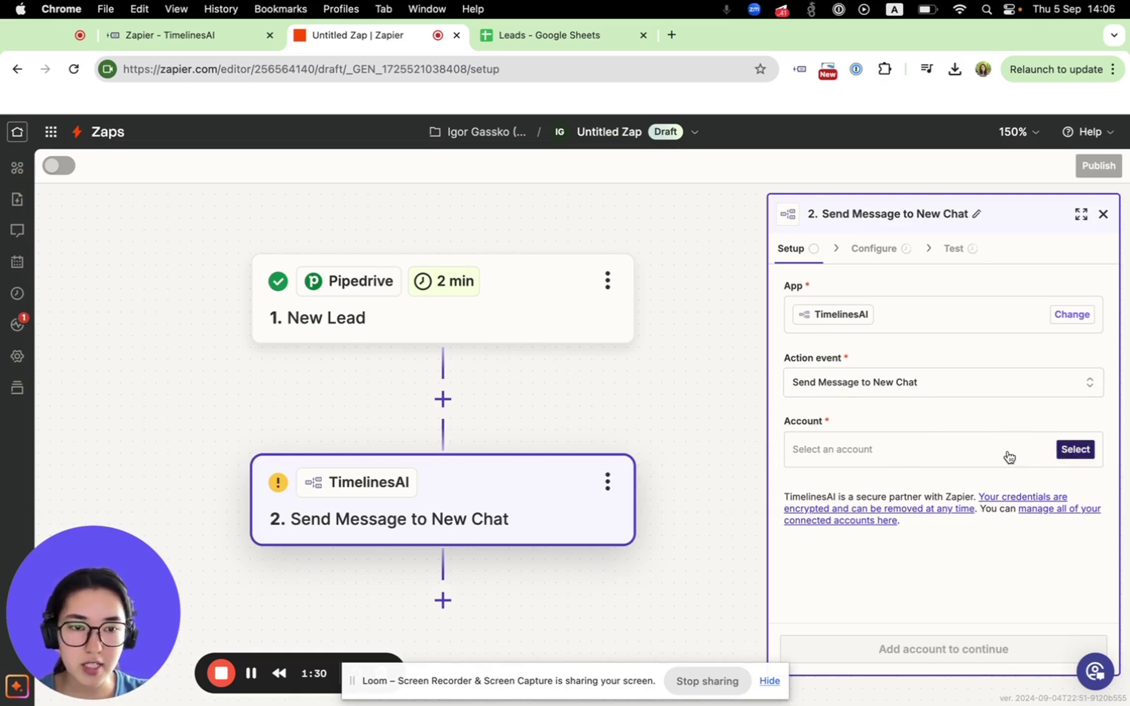
Connect a new TimelinesAI account by pasting the copied API token and authorizing Zapier.
left_click(956, 456)
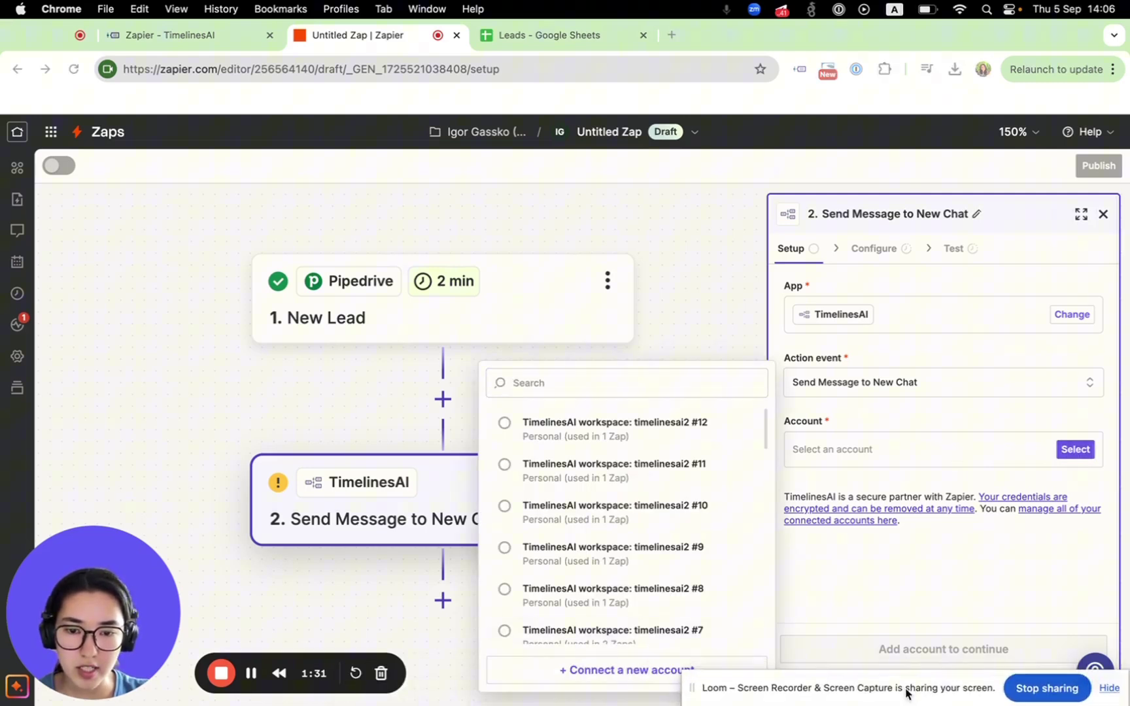
left_click_drag(907, 693, 945, 686)
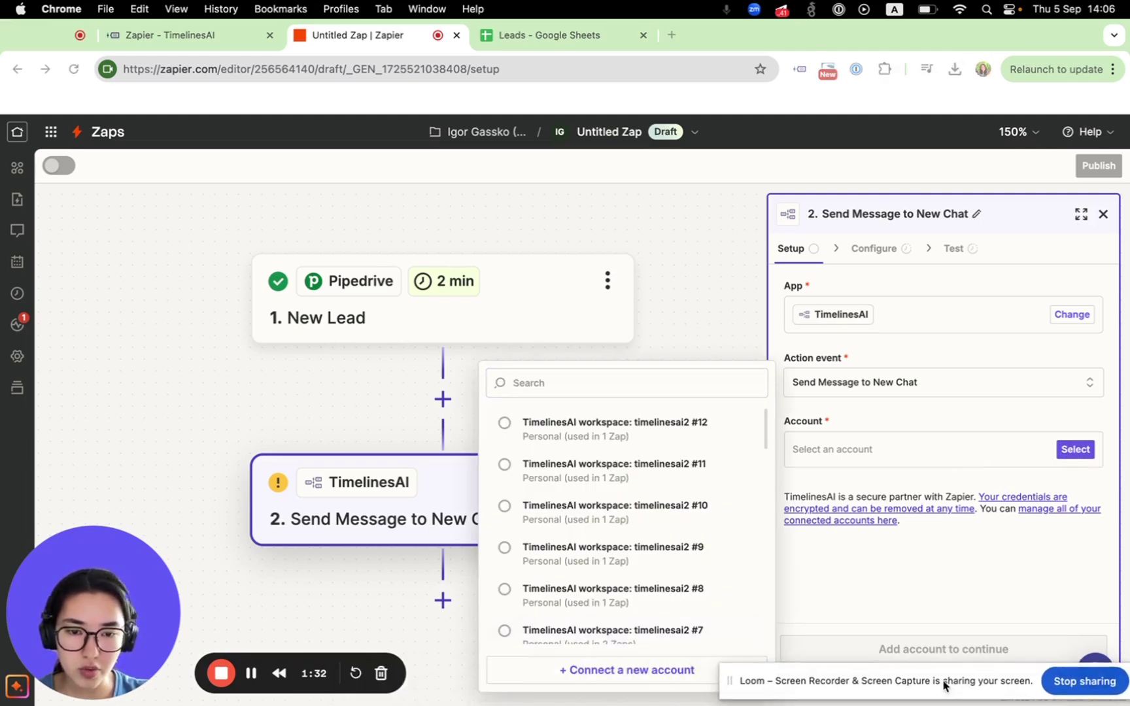
left_click(593, 673)
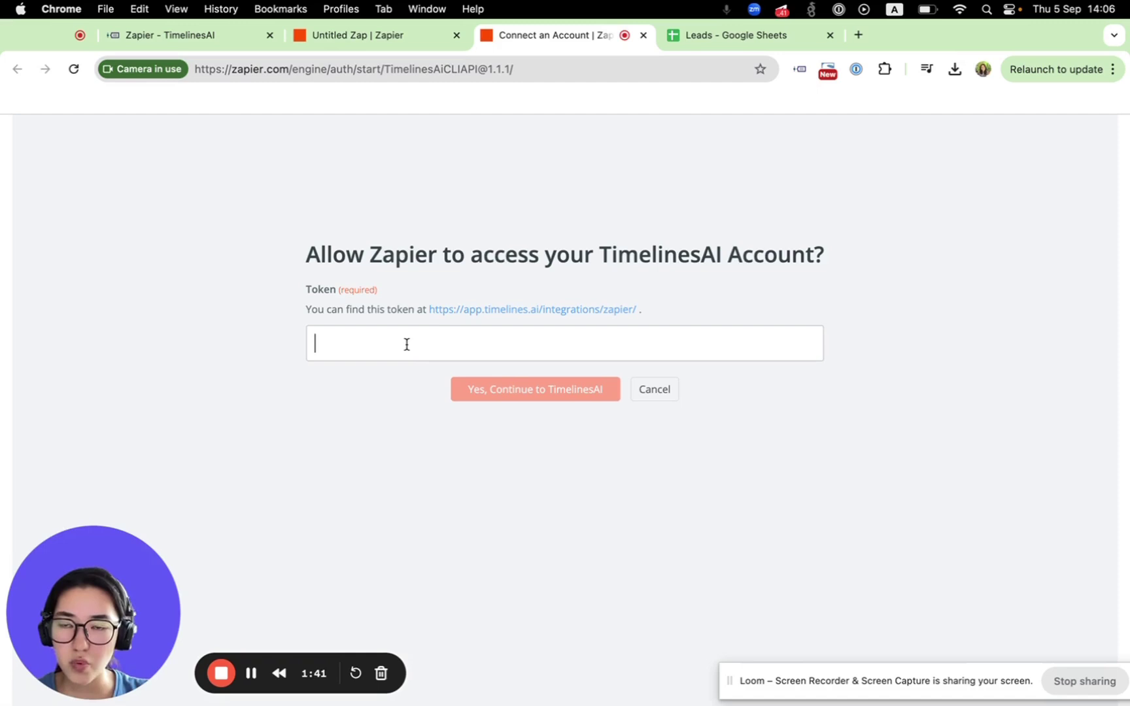
left_click(176, 36)
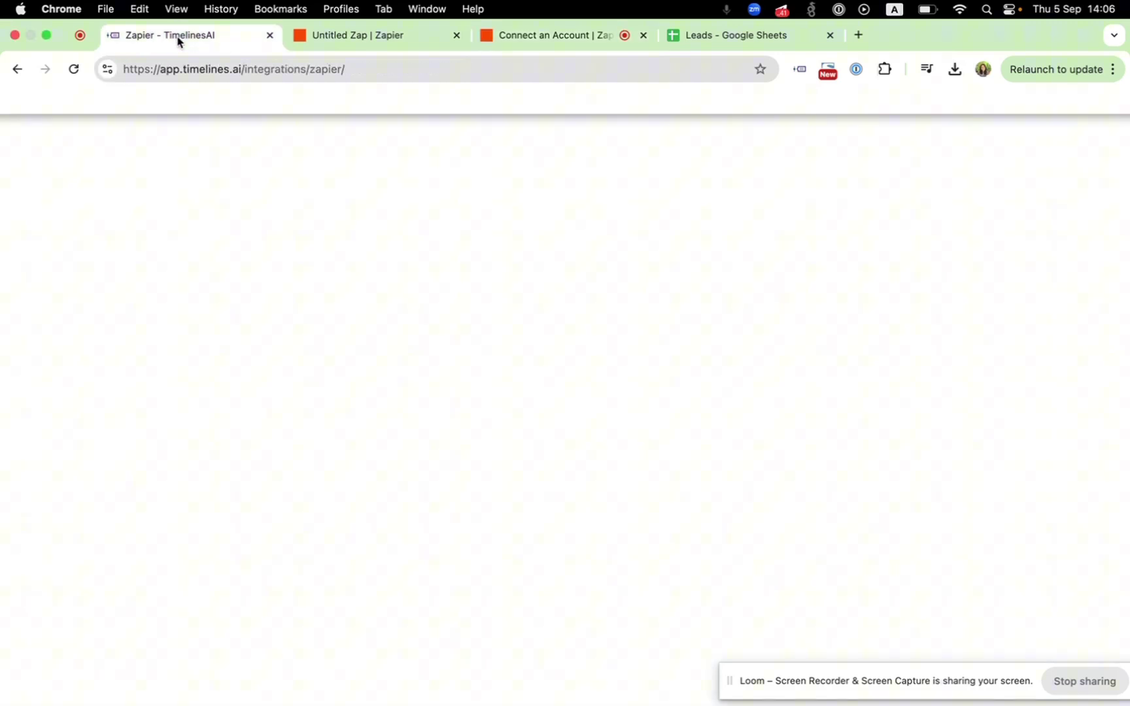
left_click(562, 35)
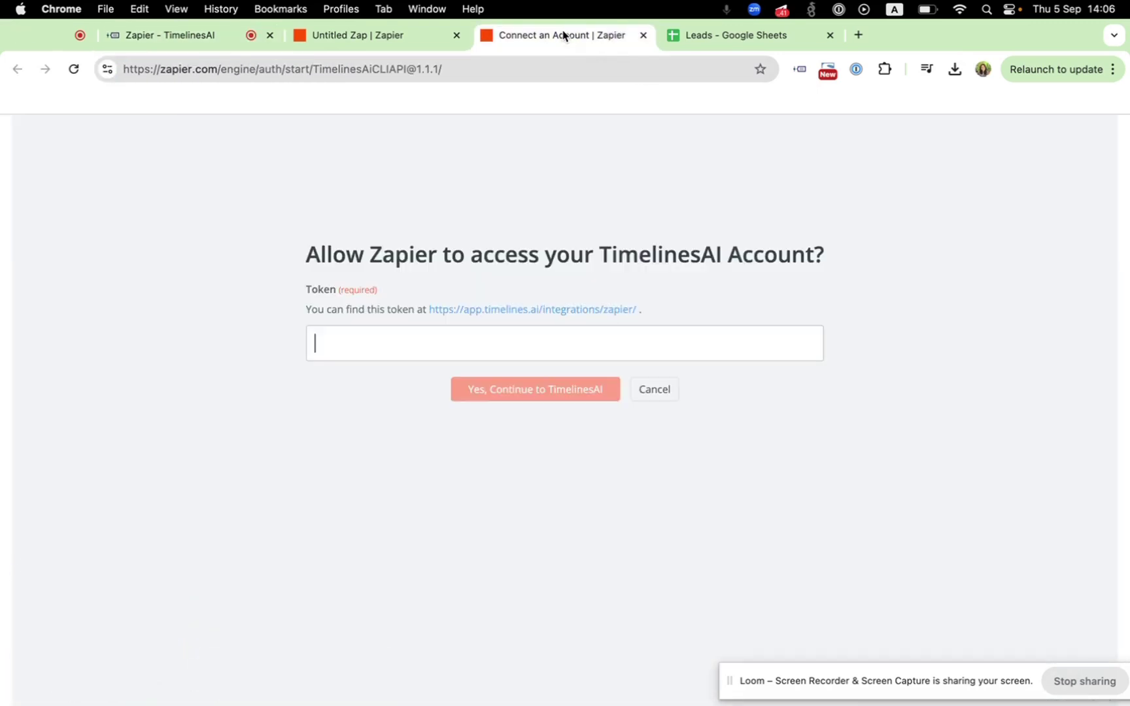
key("super+v")
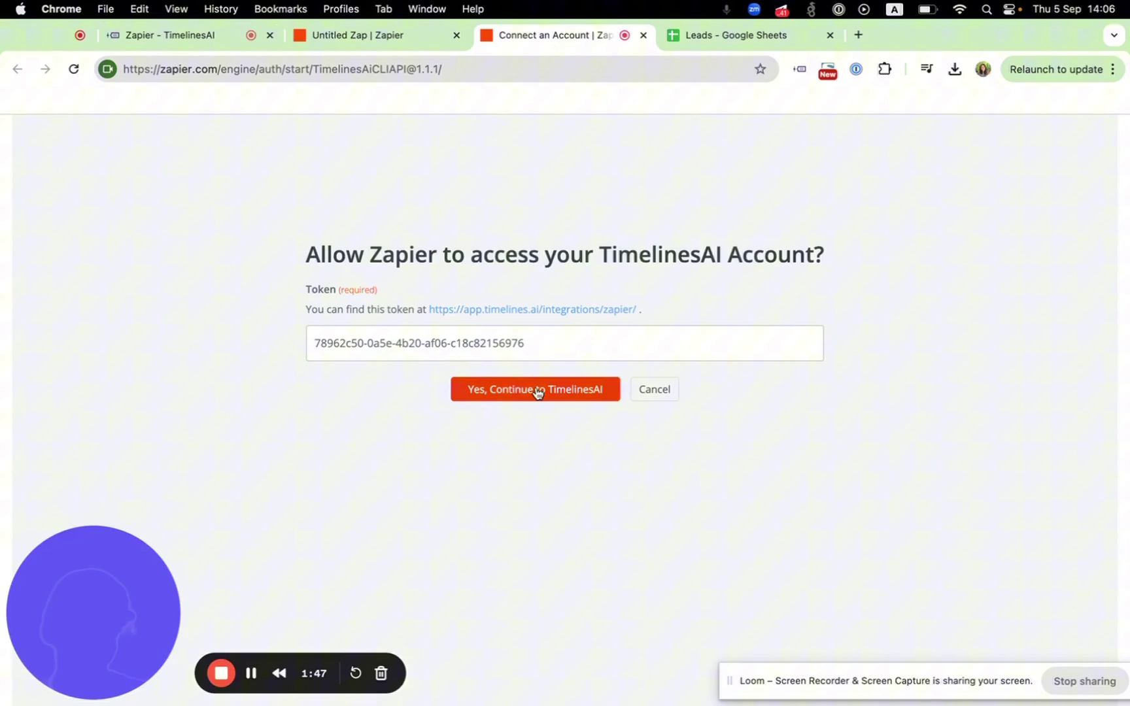
left_click(536, 391)
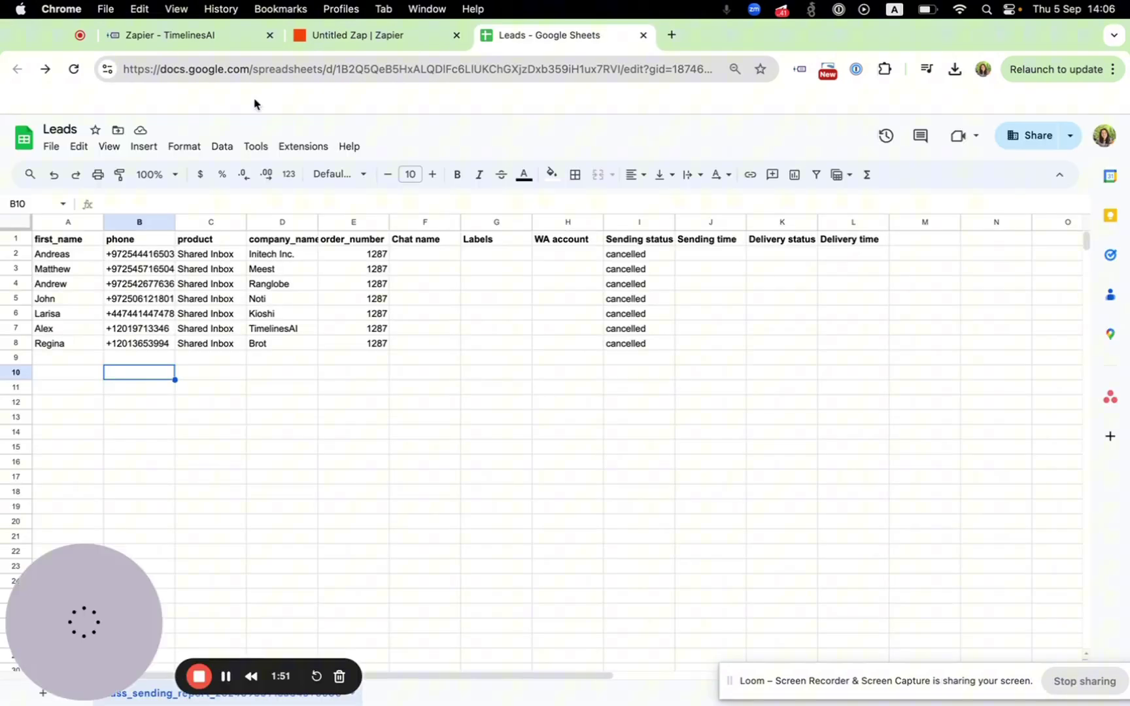
left_click(336, 35)
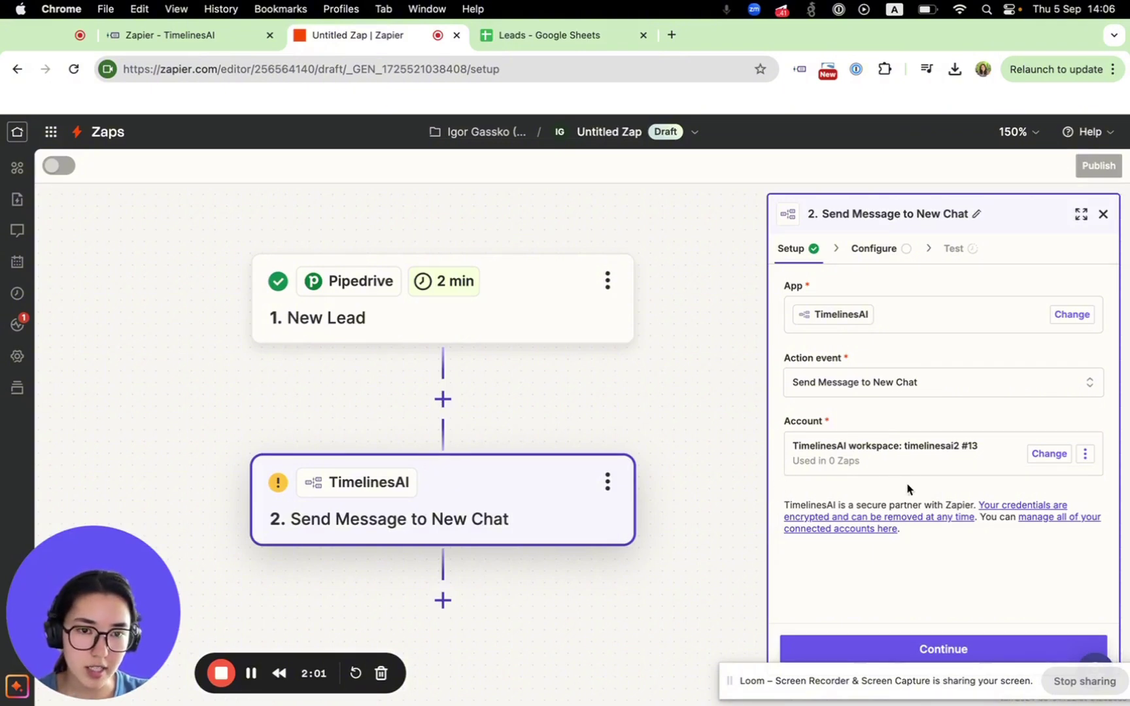
Continue to Configure and set the WhatsApp Account field to TimelinesAI Support.
mouse_move(841, 316)
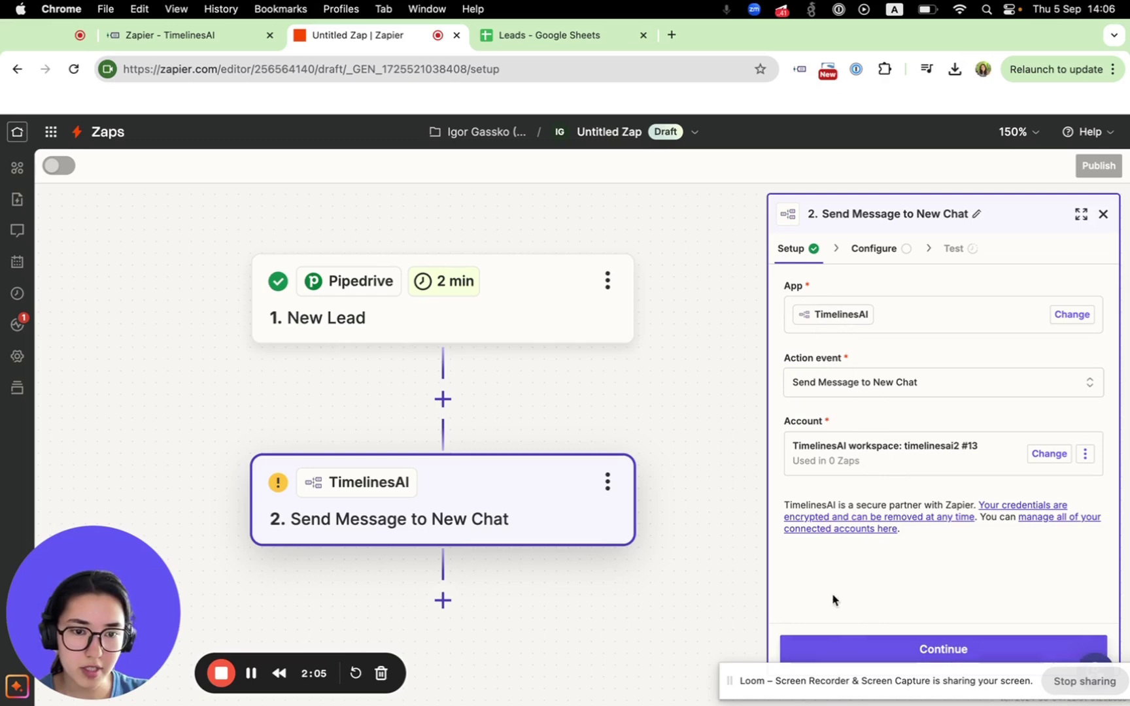
left_click(836, 648)
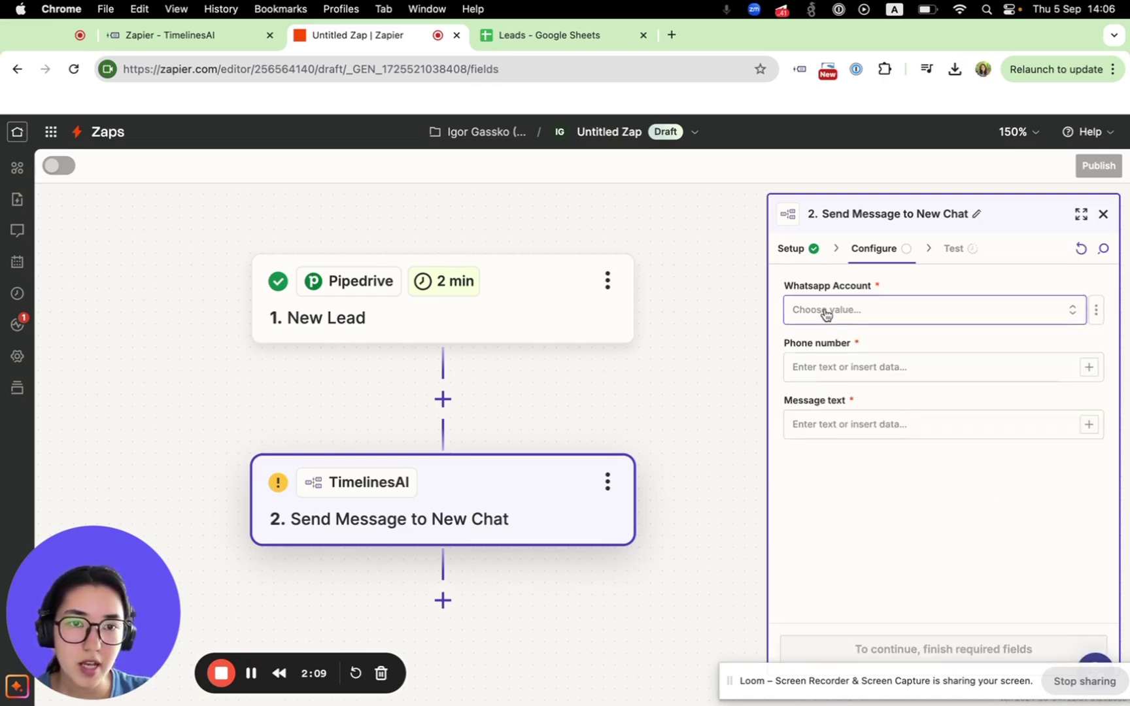
left_click(799, 310)
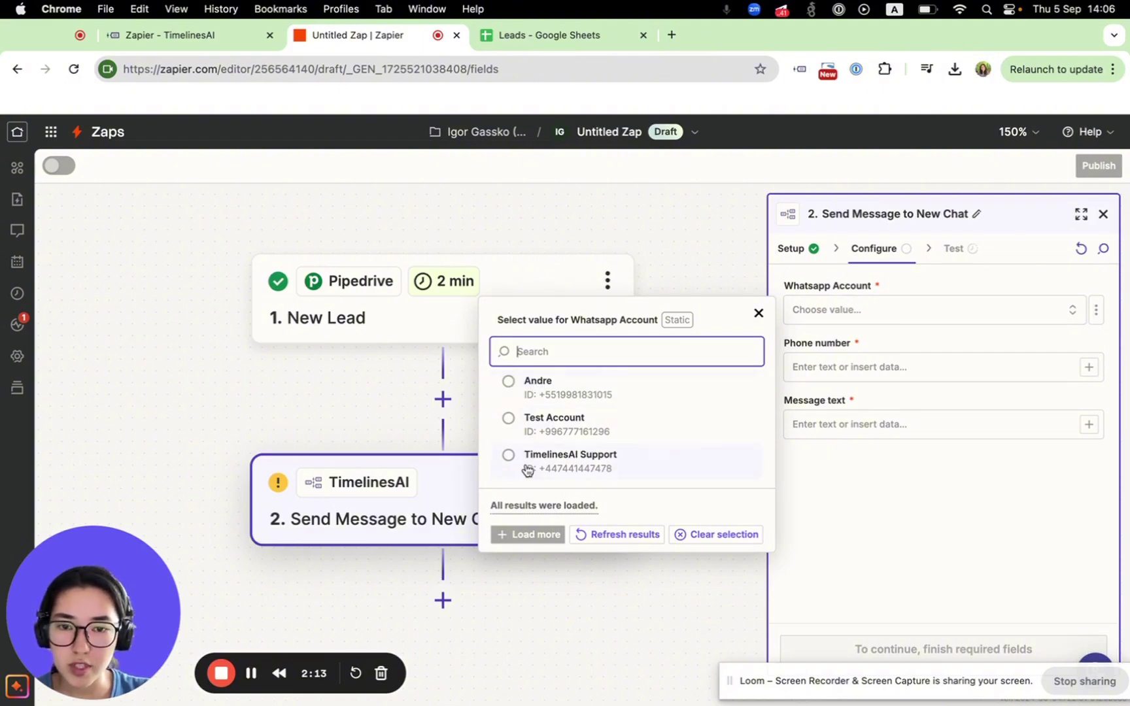
left_click(553, 465)
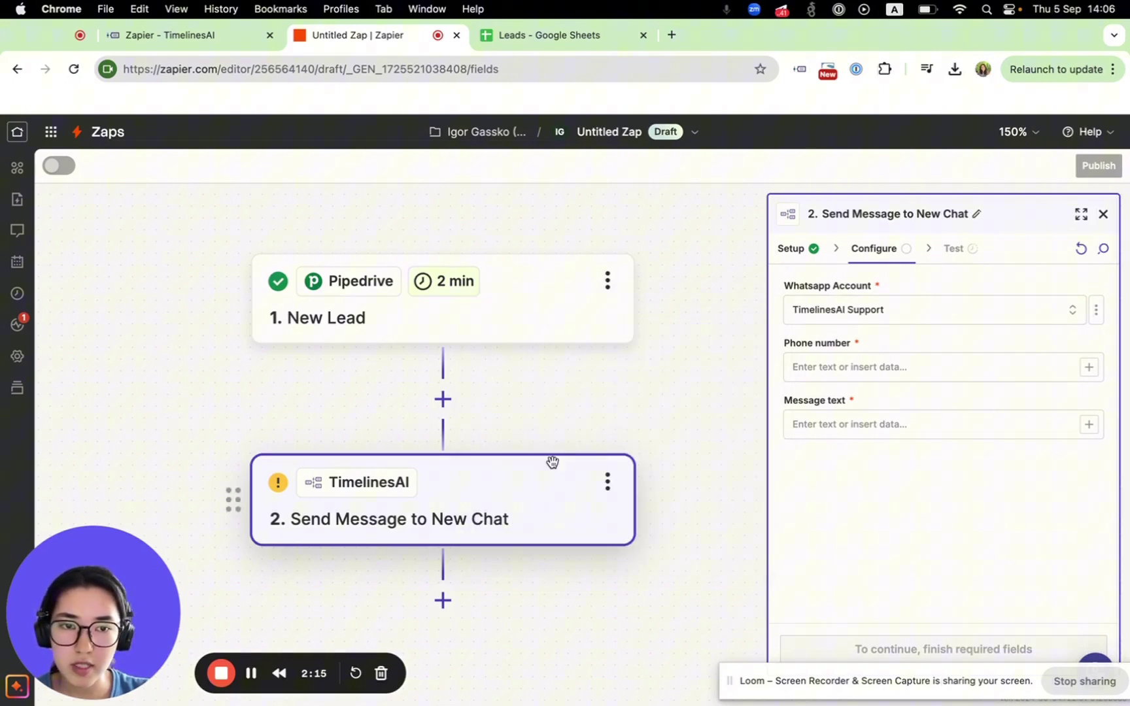
left_click(888, 317)
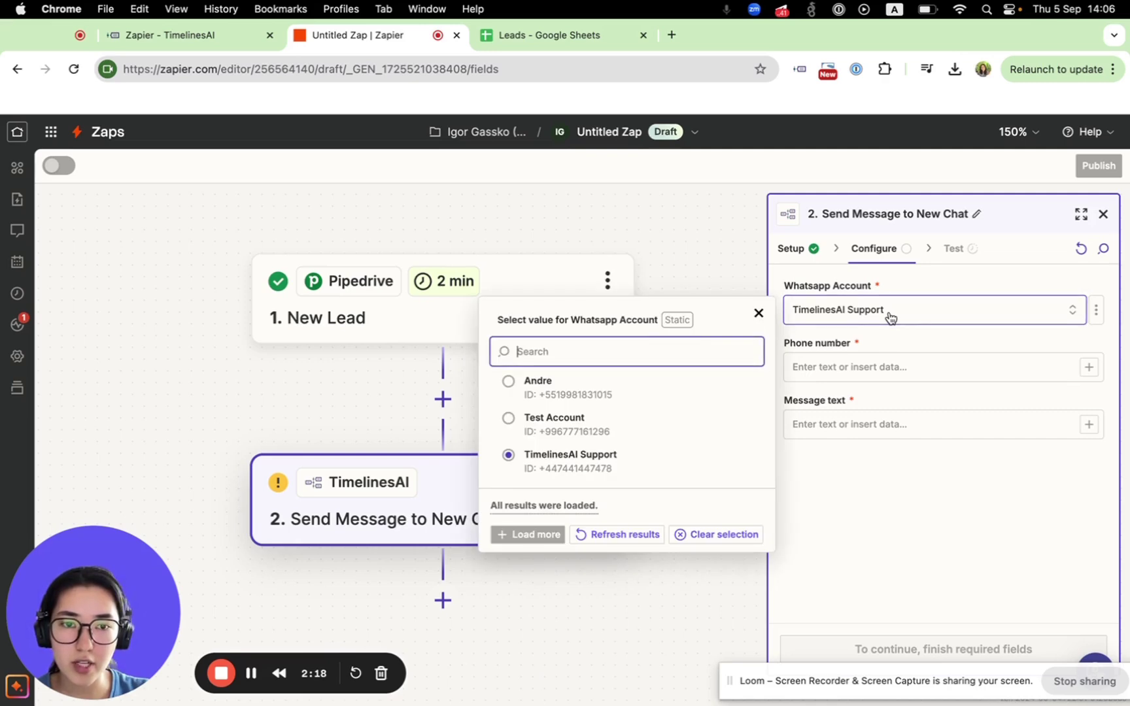
left_click(584, 473)
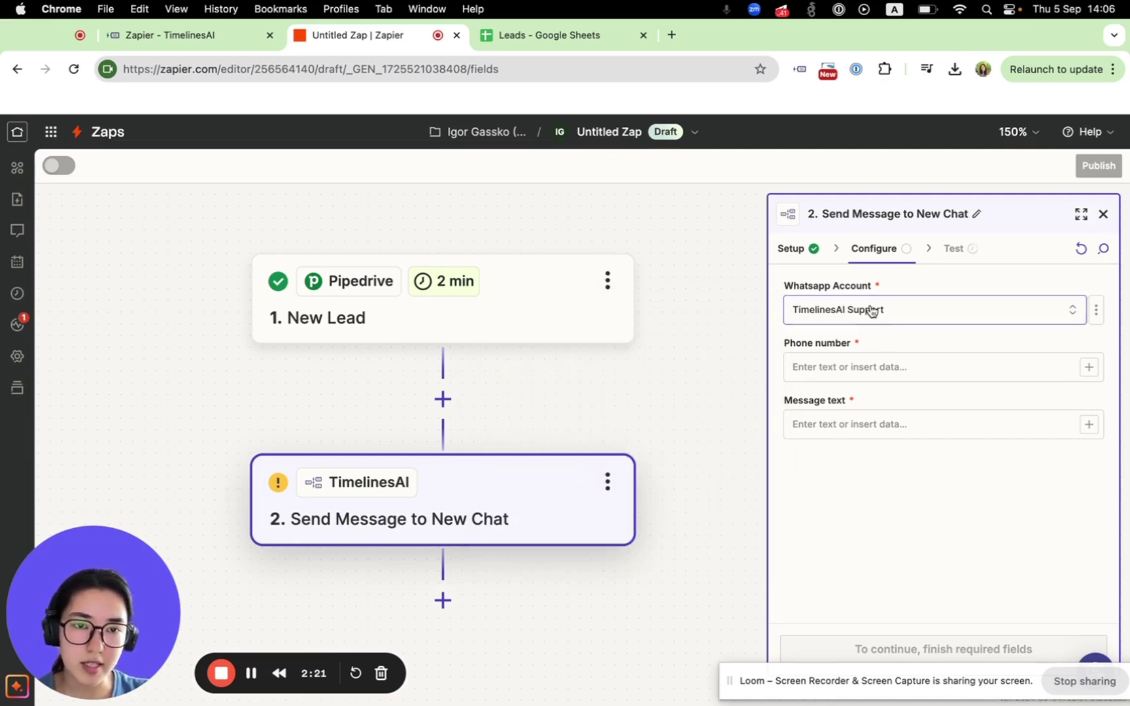
left_click(829, 375)
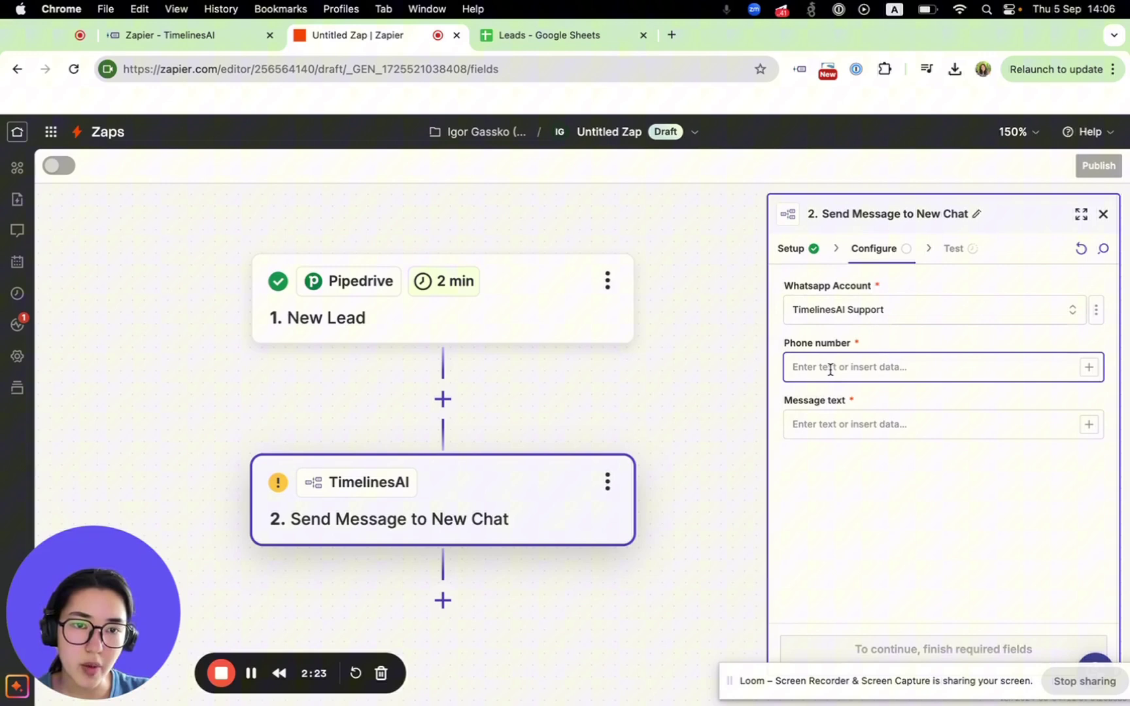
Map Phone number to Person Phone Value and write the message 'Hello [Person Name] !'.
left_click(1089, 368)
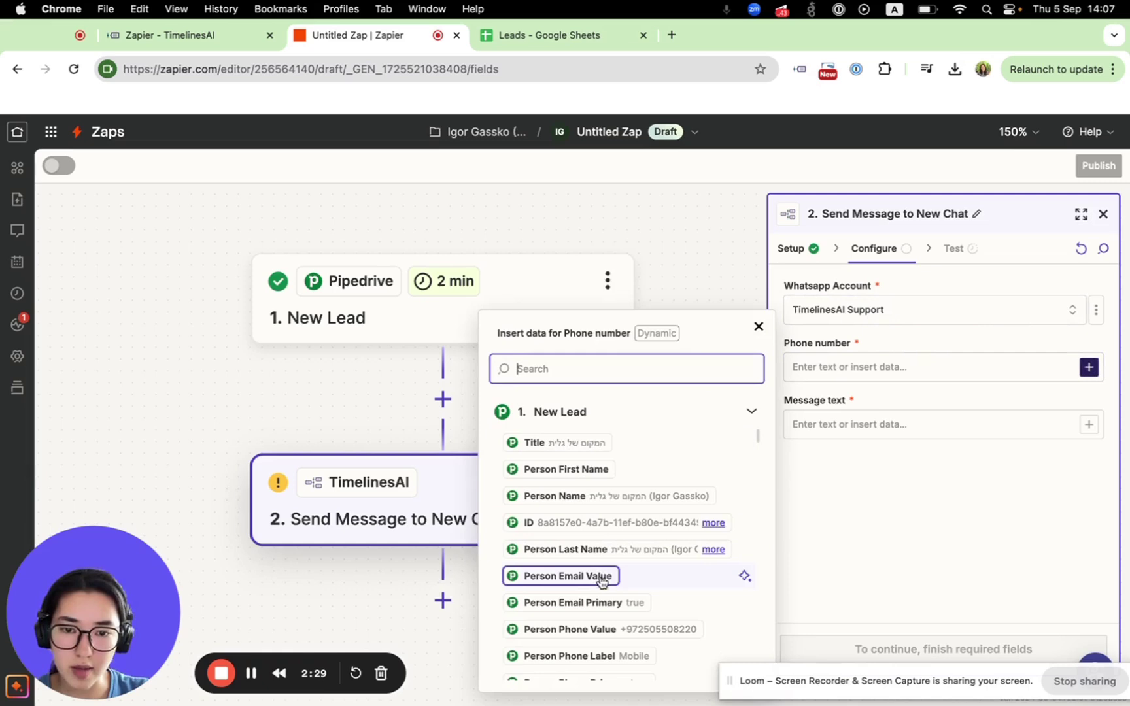
left_click(543, 630)
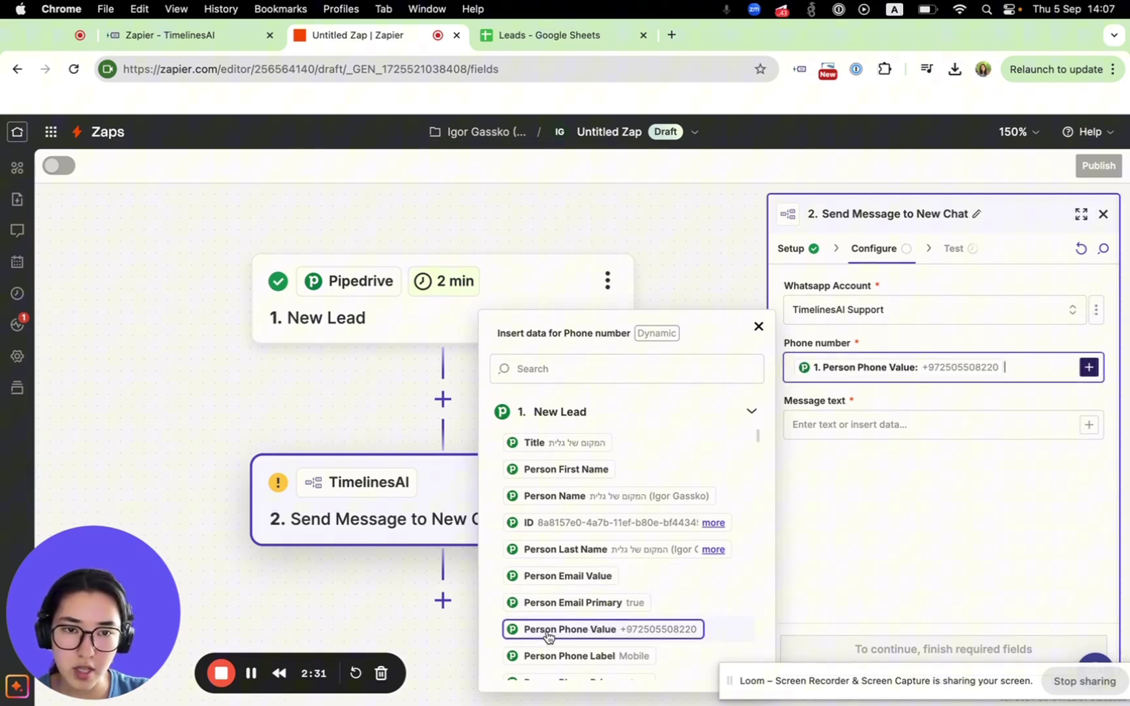
left_click(844, 425)
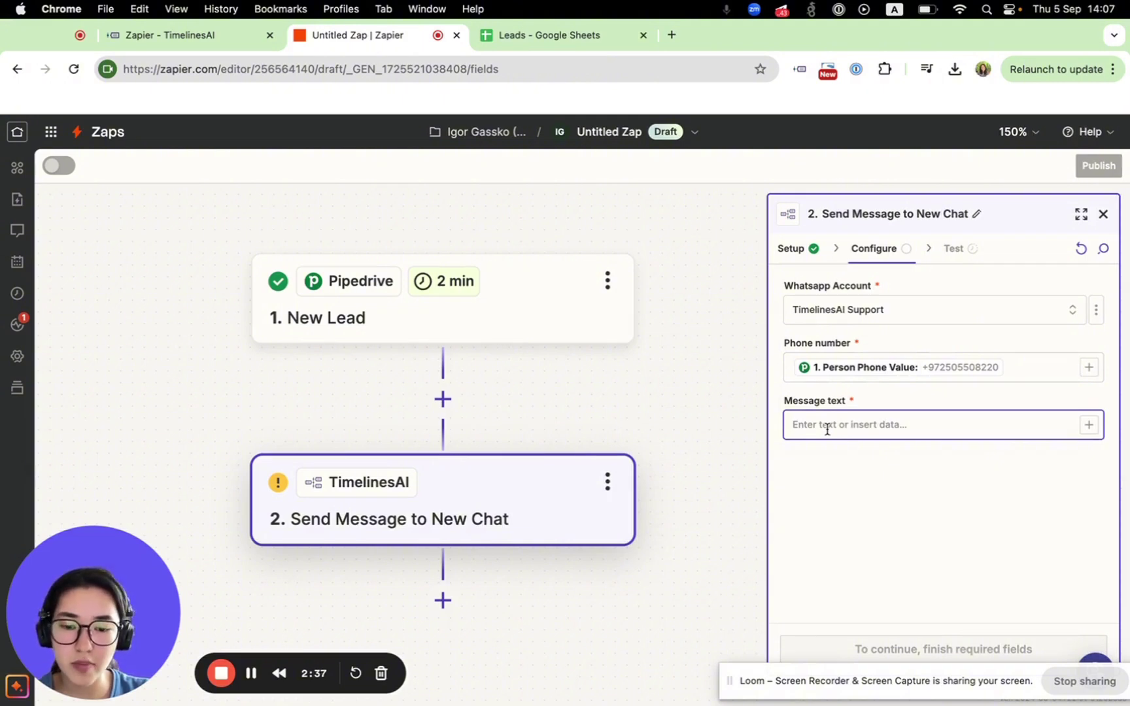
type("Hello")
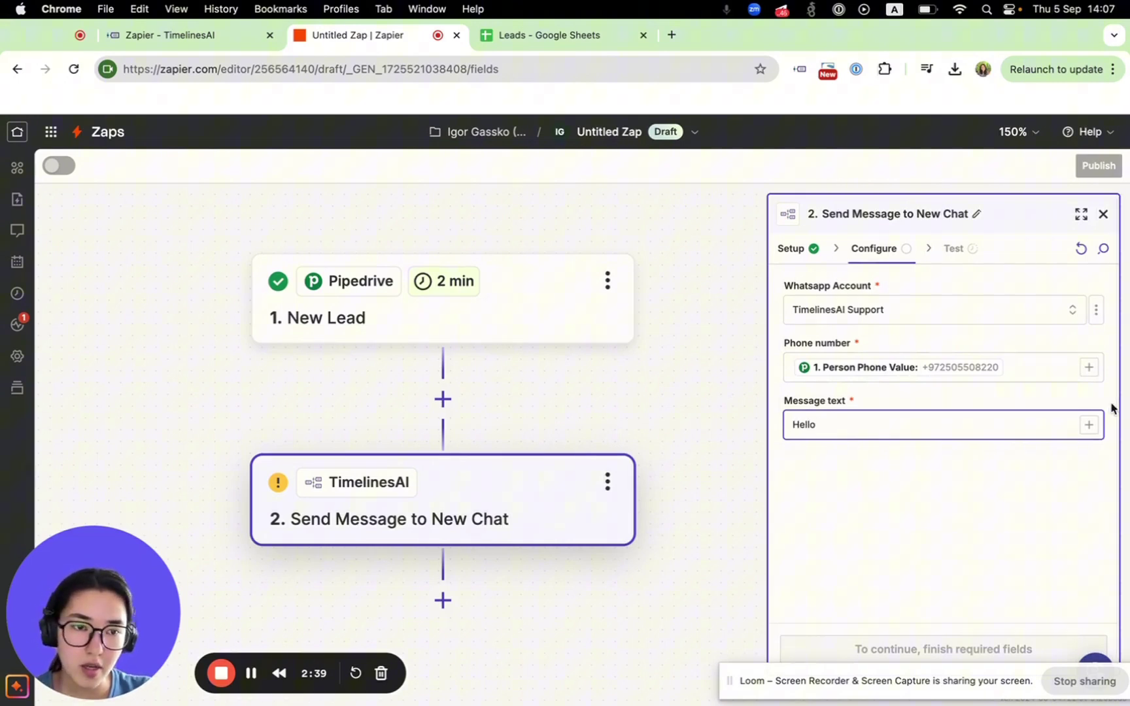
left_click(1089, 425)
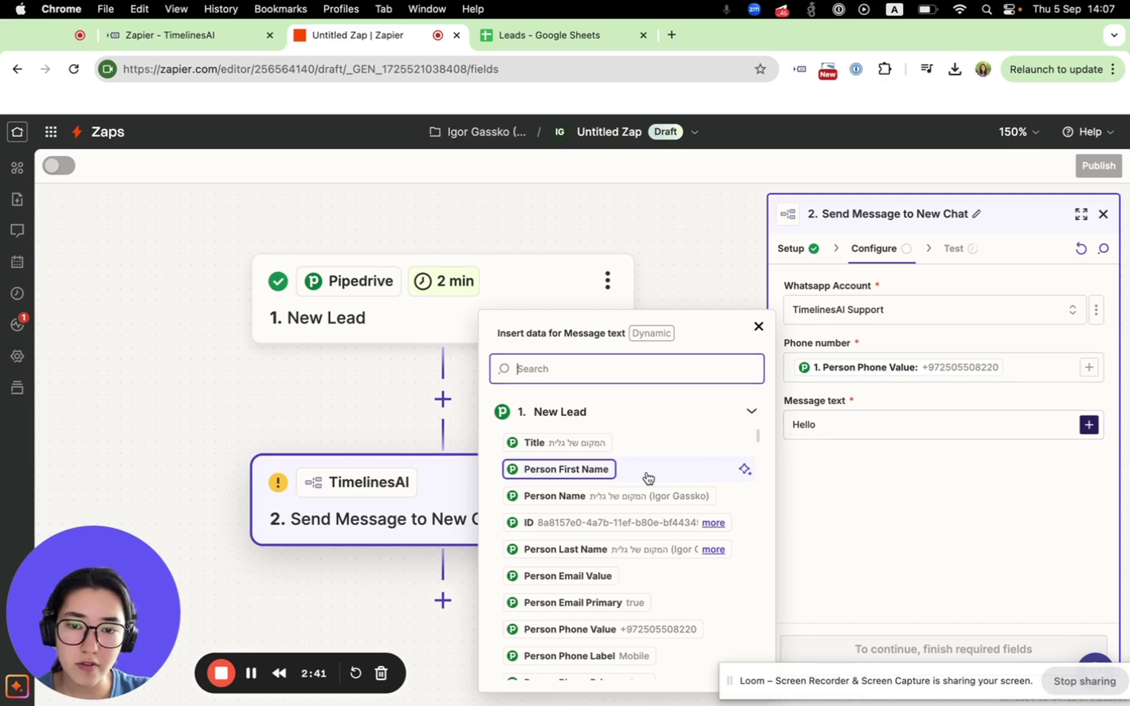
left_click(574, 496)
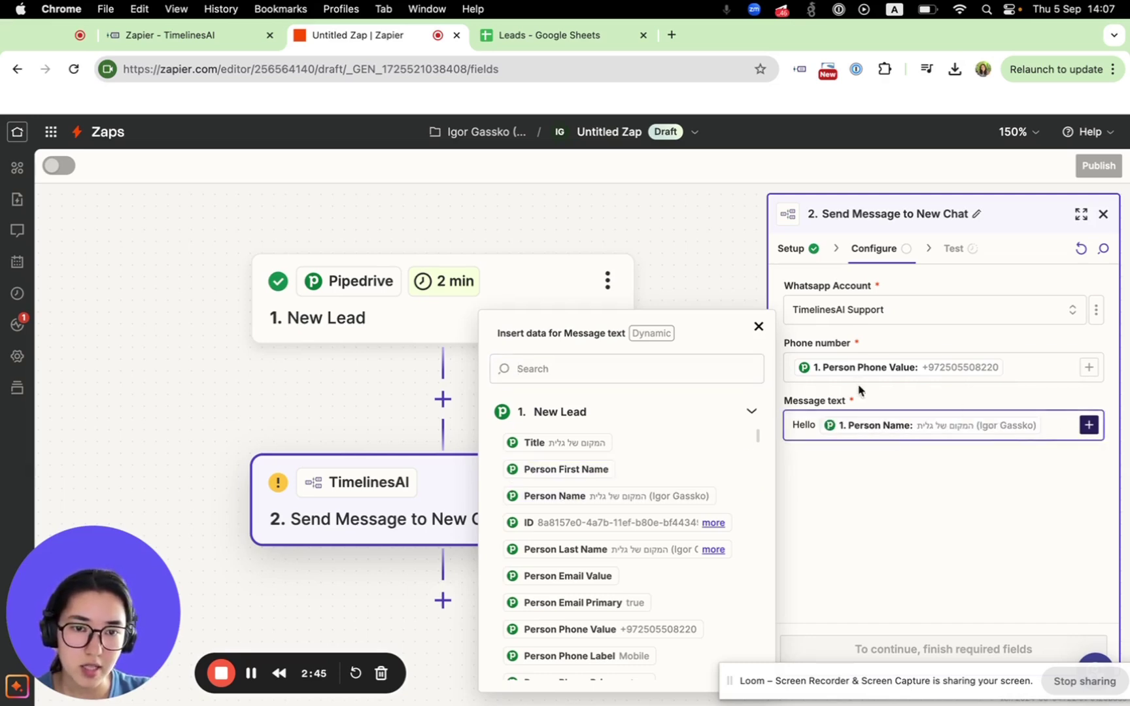
left_click(758, 326)
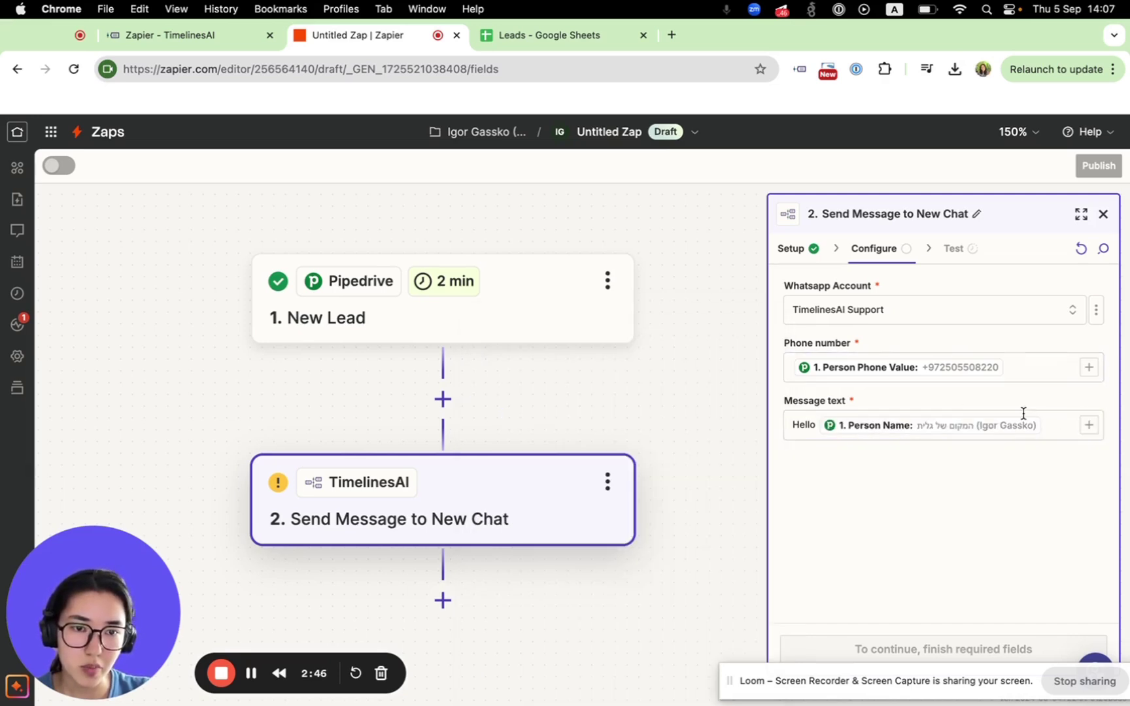
left_click(1054, 425)
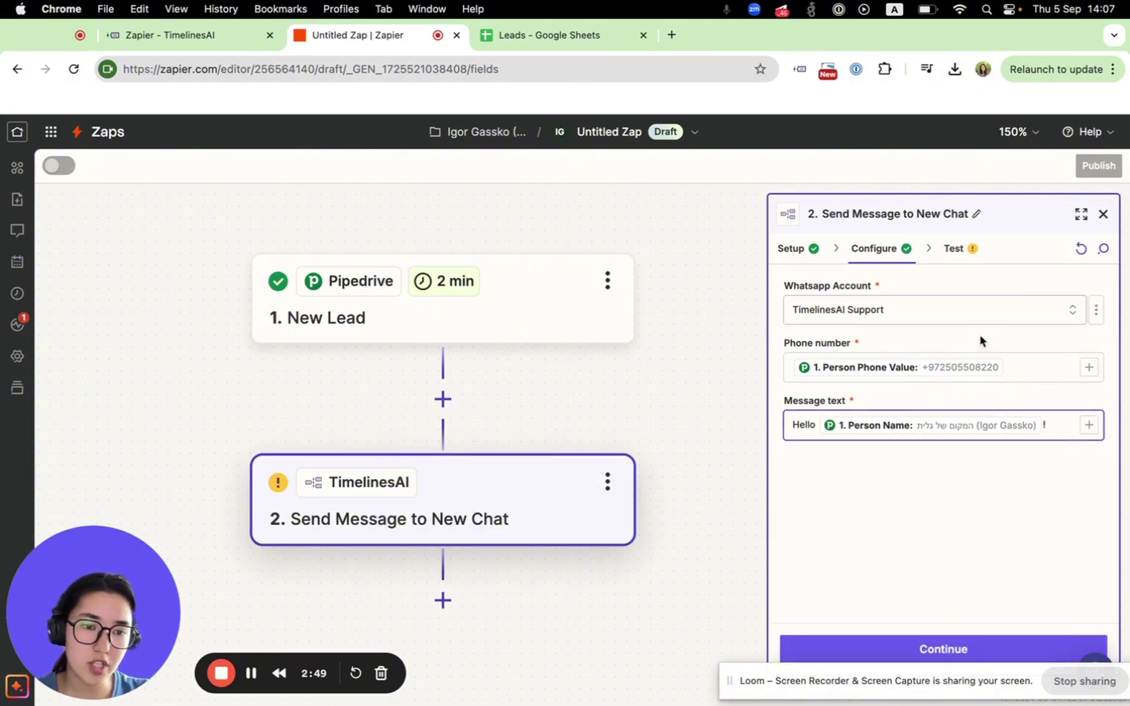
Test the TimelinesAI step, confirming the message was sent with a message ID and chat ID.
left_click(933, 649)
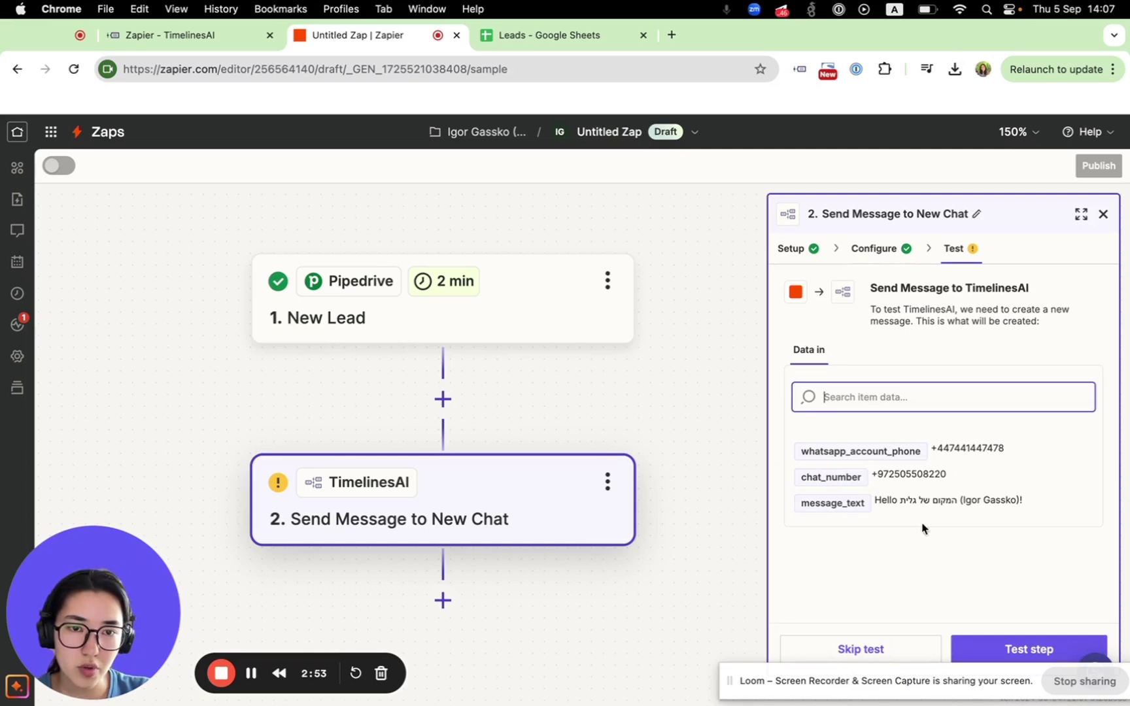
left_click(1028, 650)
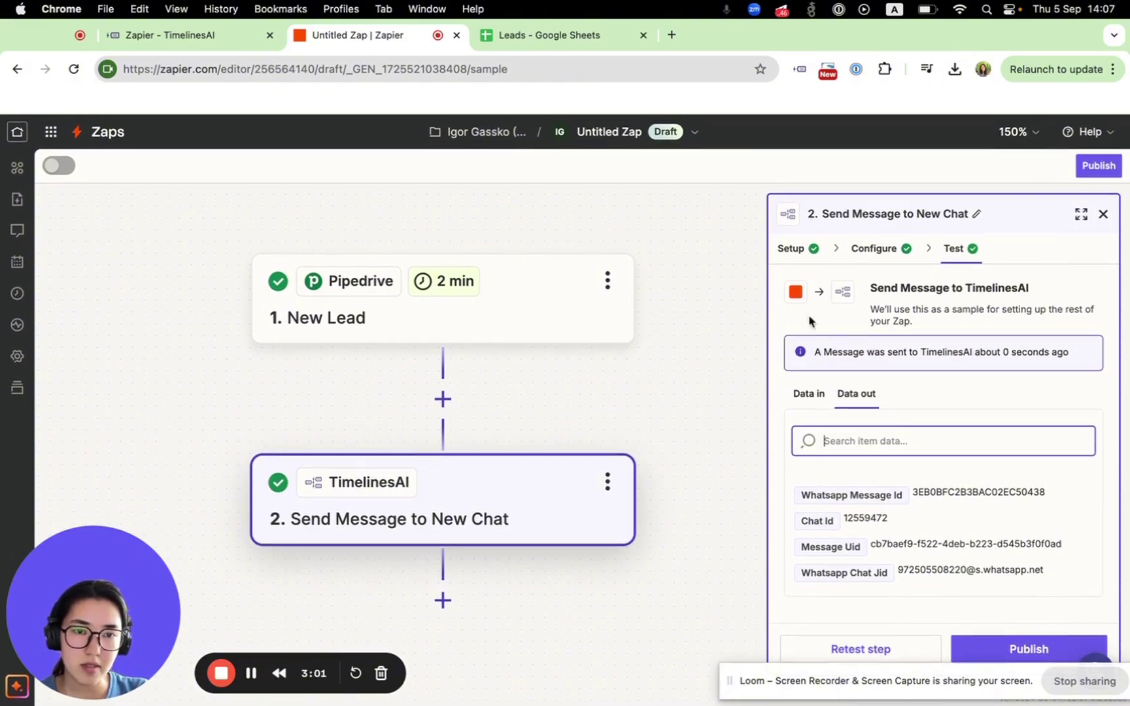
left_click_drag(815, 354, 986, 353)
left_click(997, 398)
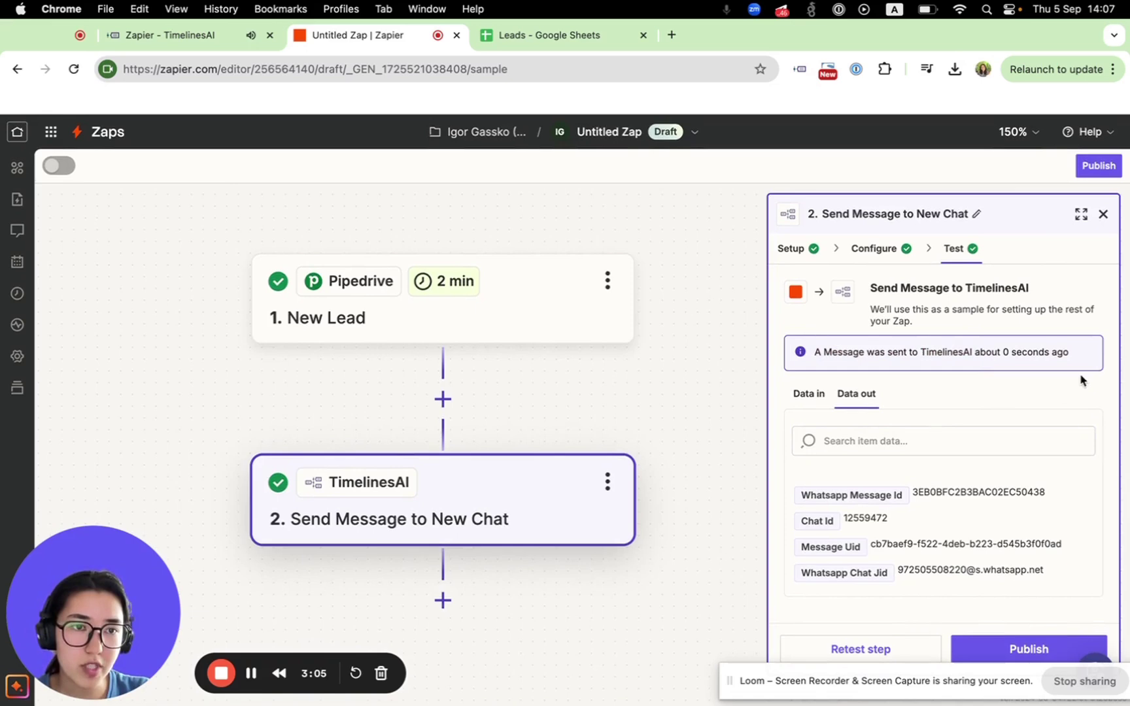